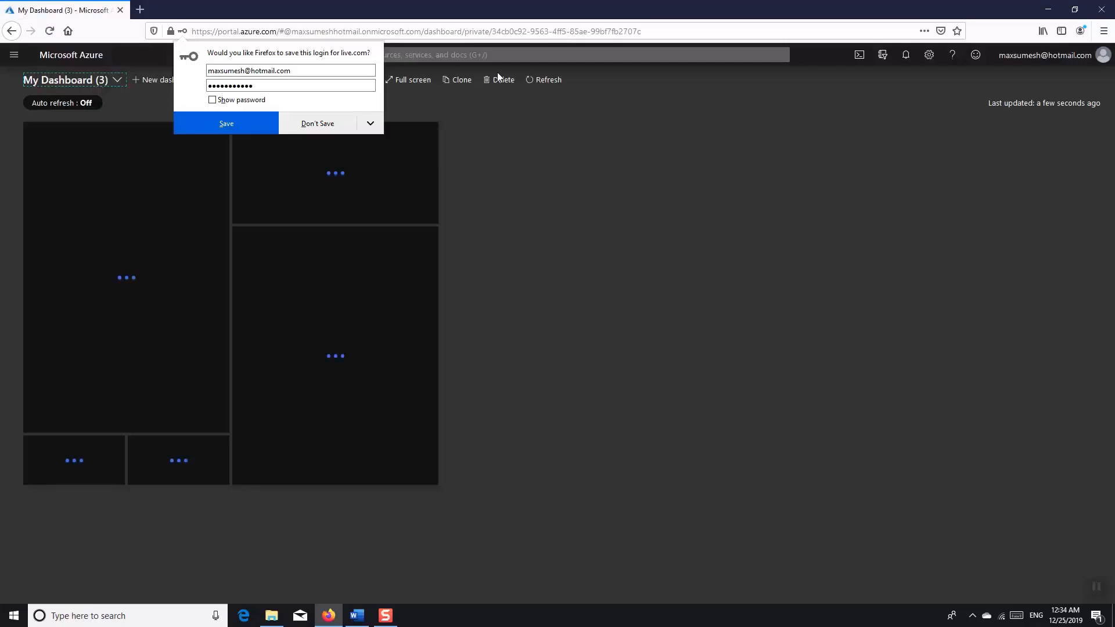
Search the portal for "log analytics" and open the Log Analytics workspaces service
left_click(496, 61)
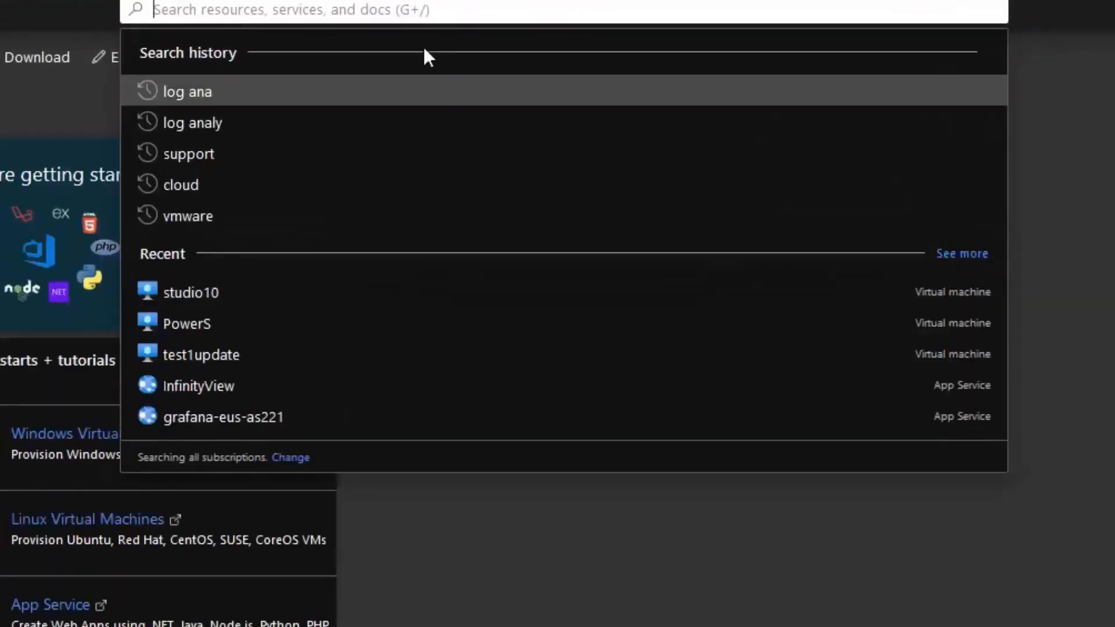
type("log")
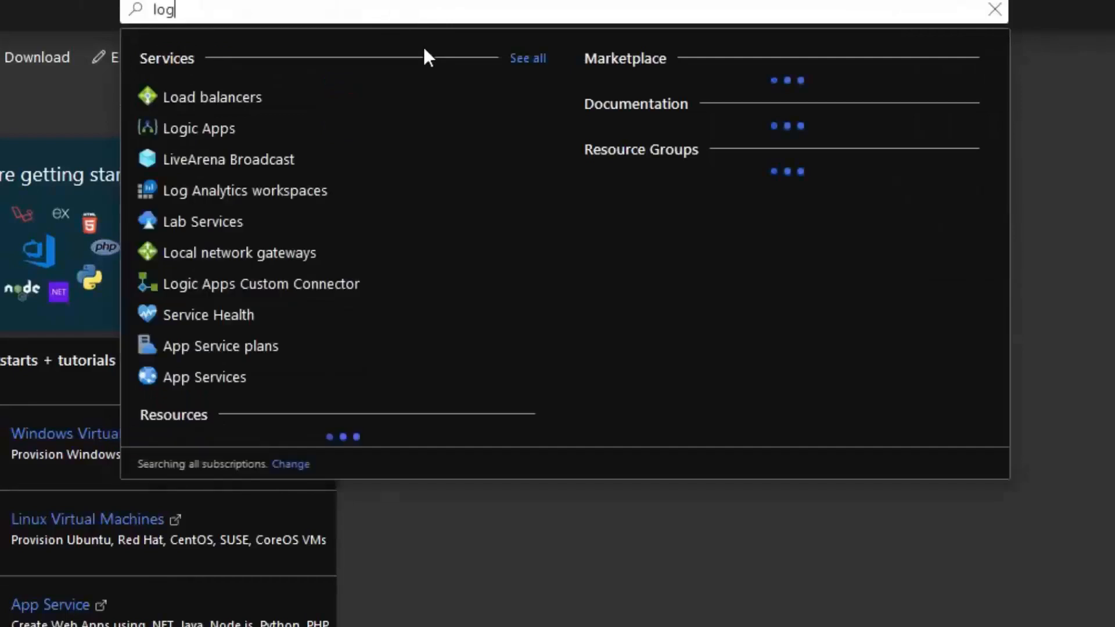
type(" ana")
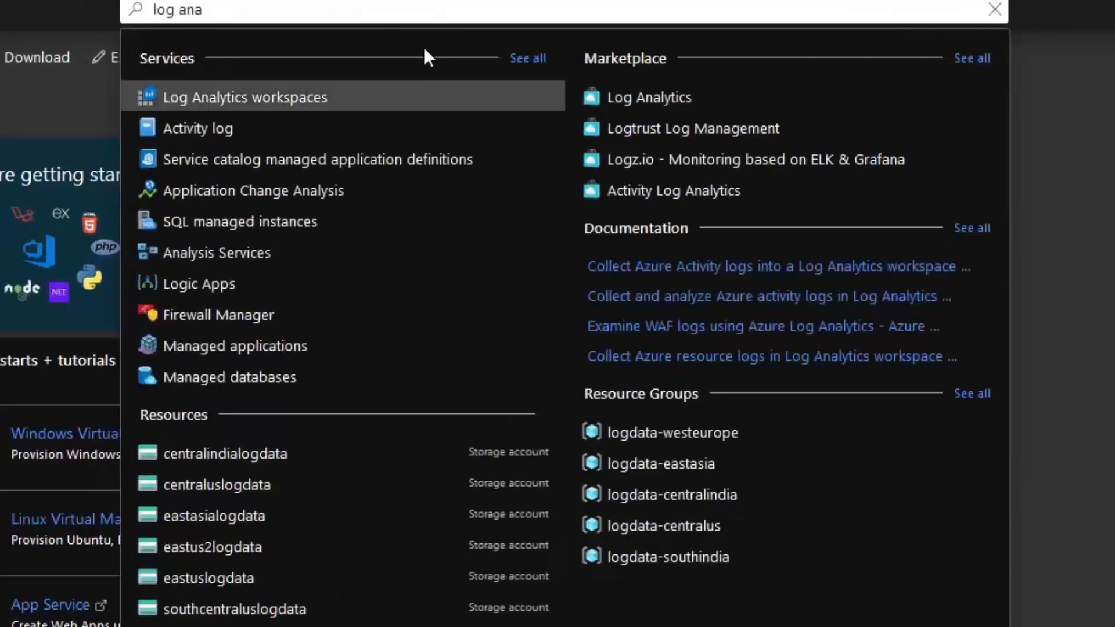
type("lytics")
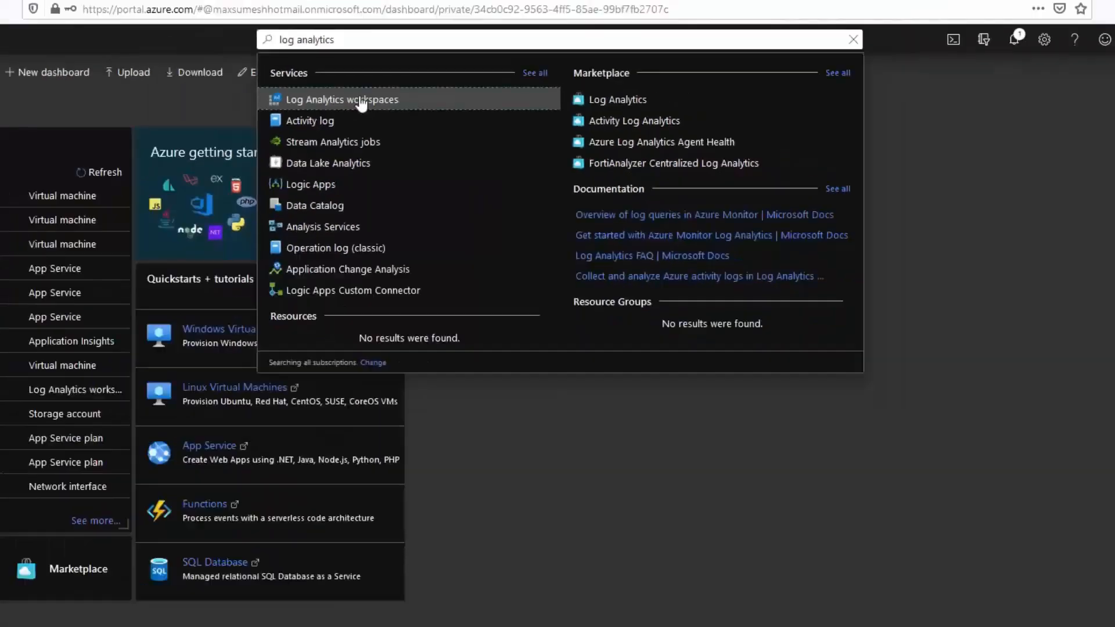
left_click(273, 103)
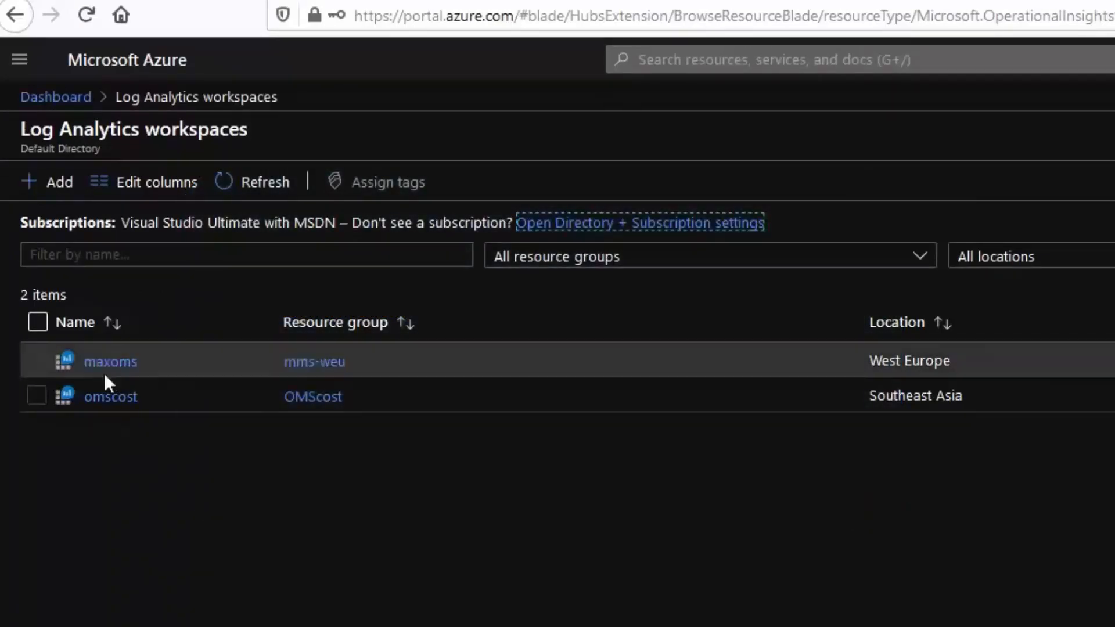
Start creating a new Log Analytics workspace, enter udemy as its name and check whether the name is accepted
left_click(57, 190)
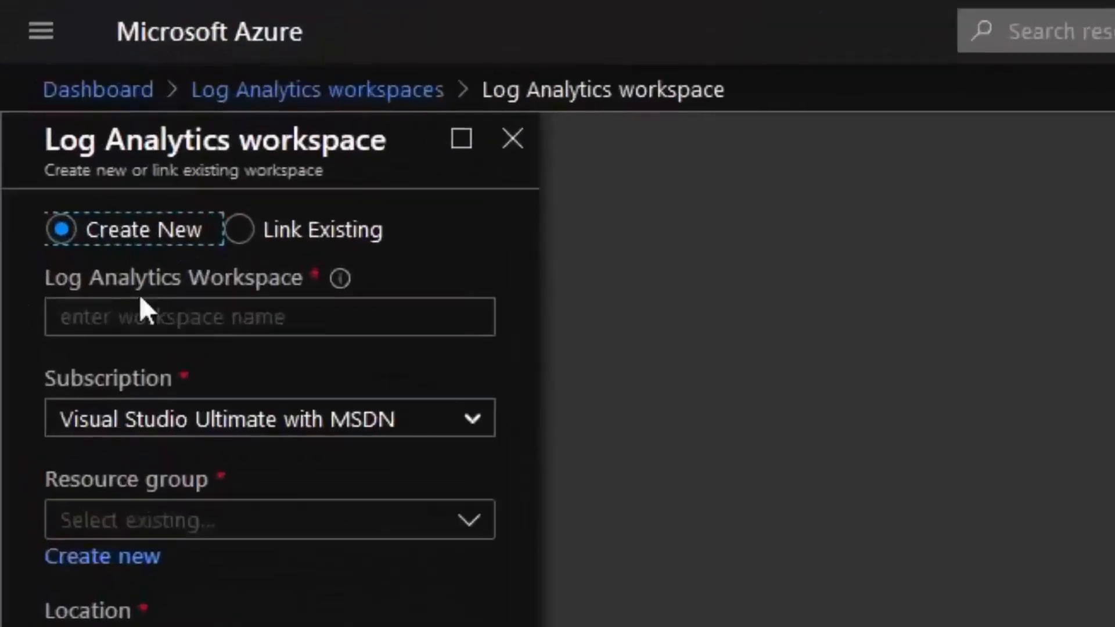
left_click(138, 312)
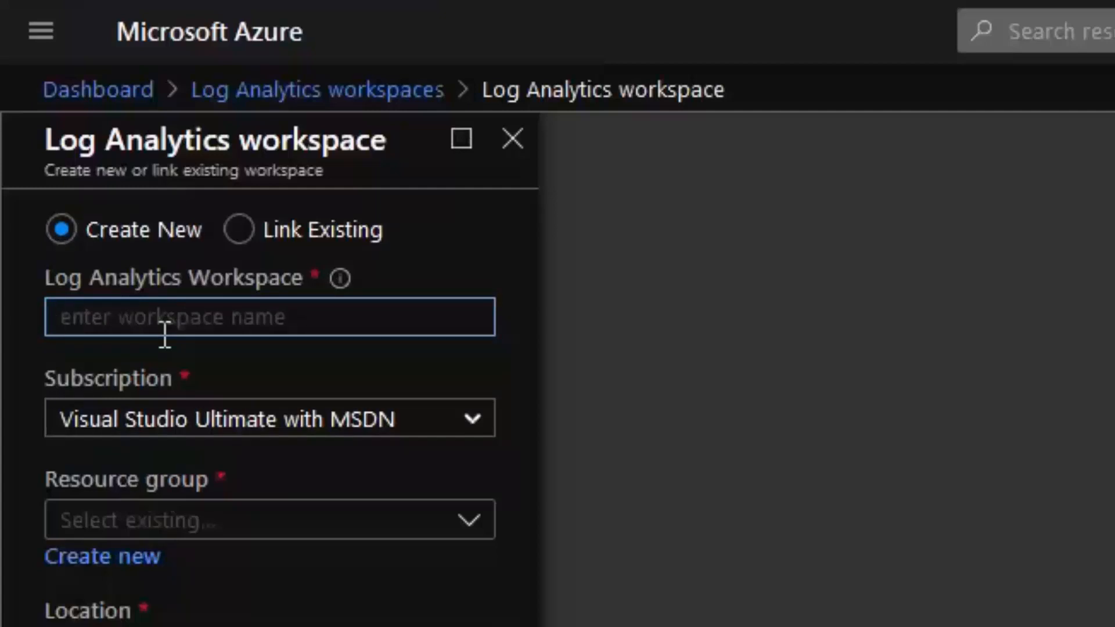
type("udemy")
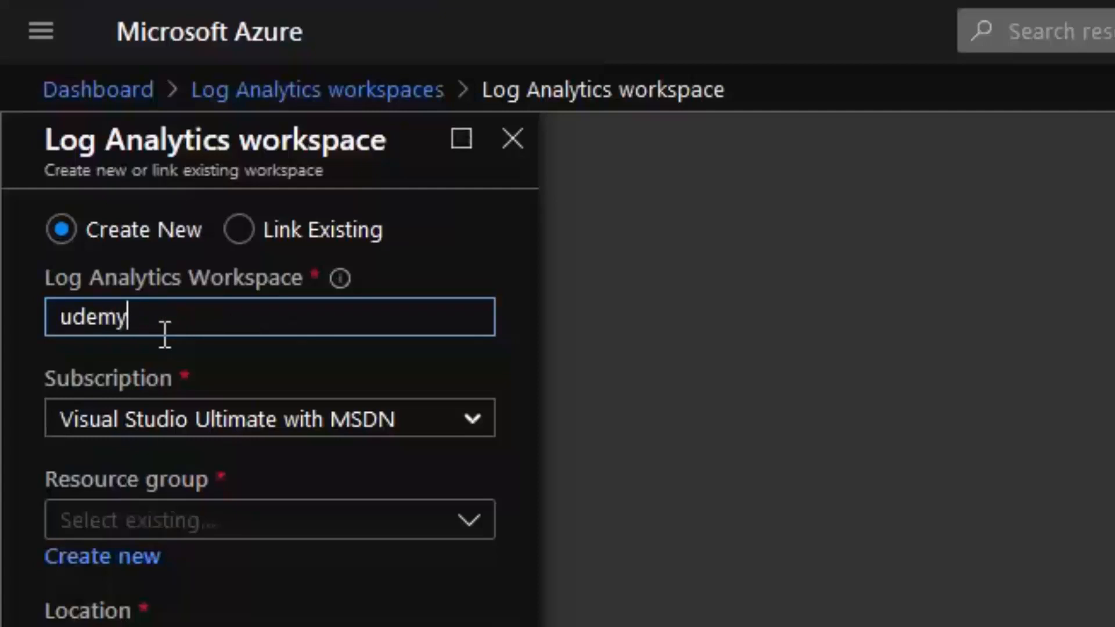
left_click(513, 333)
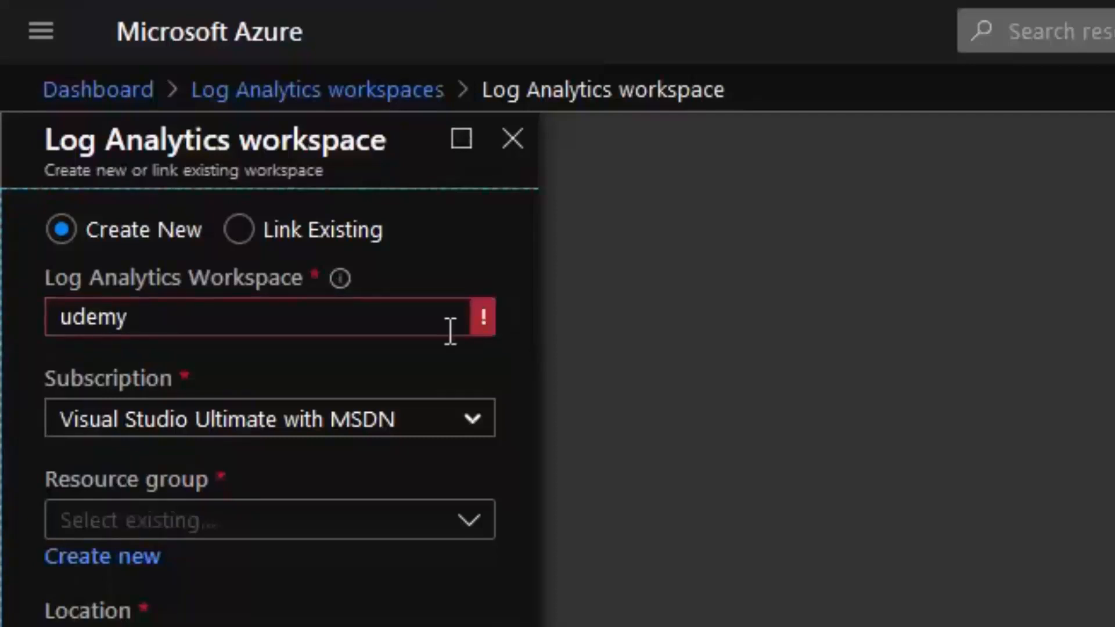
mouse_move(493, 326)
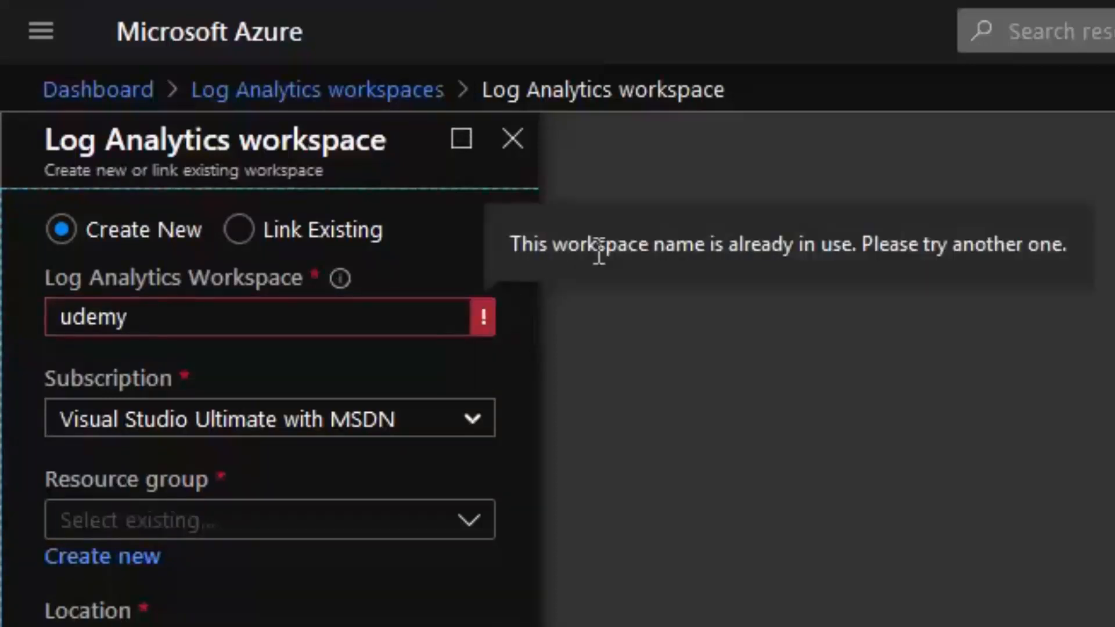
Extend the new workspace's name to udemycourse221
left_click(250, 334)
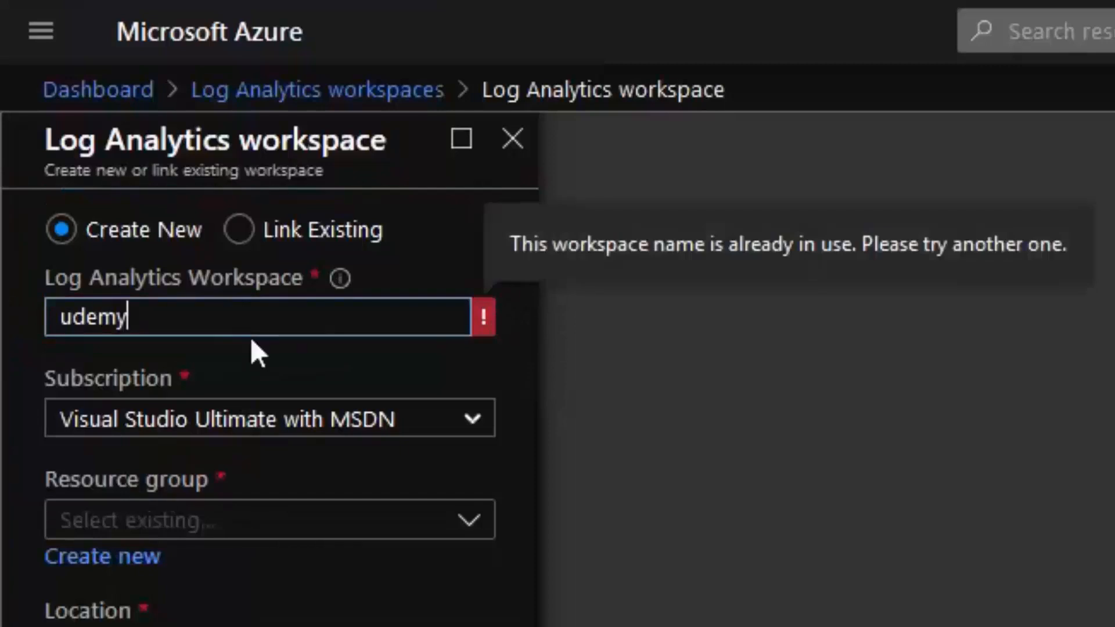
type("cours")
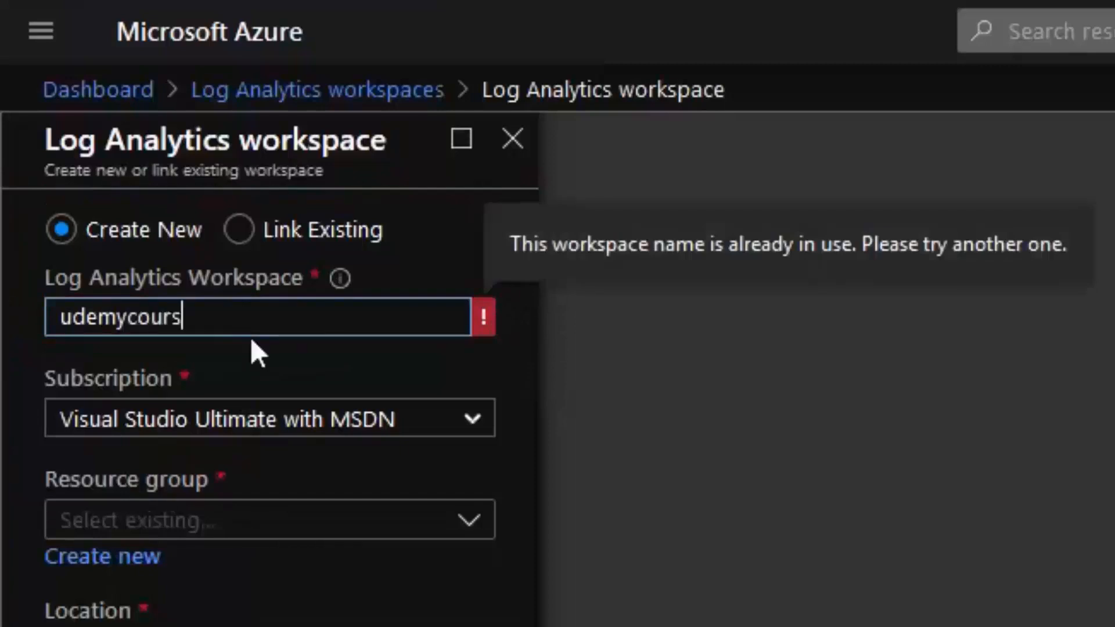
type("e221")
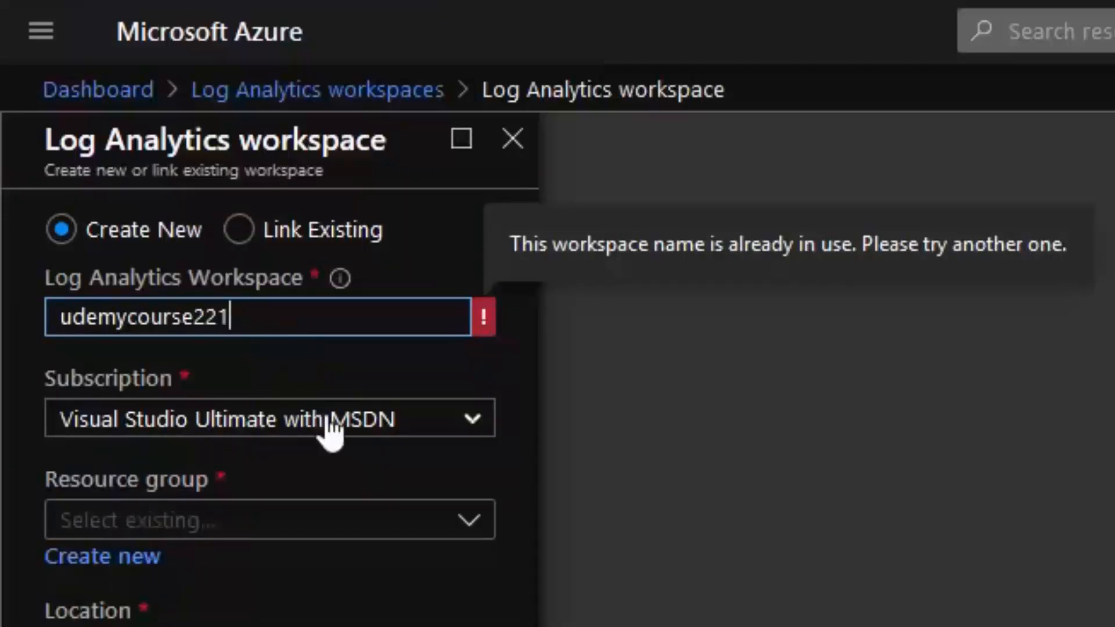
left_click(509, 363)
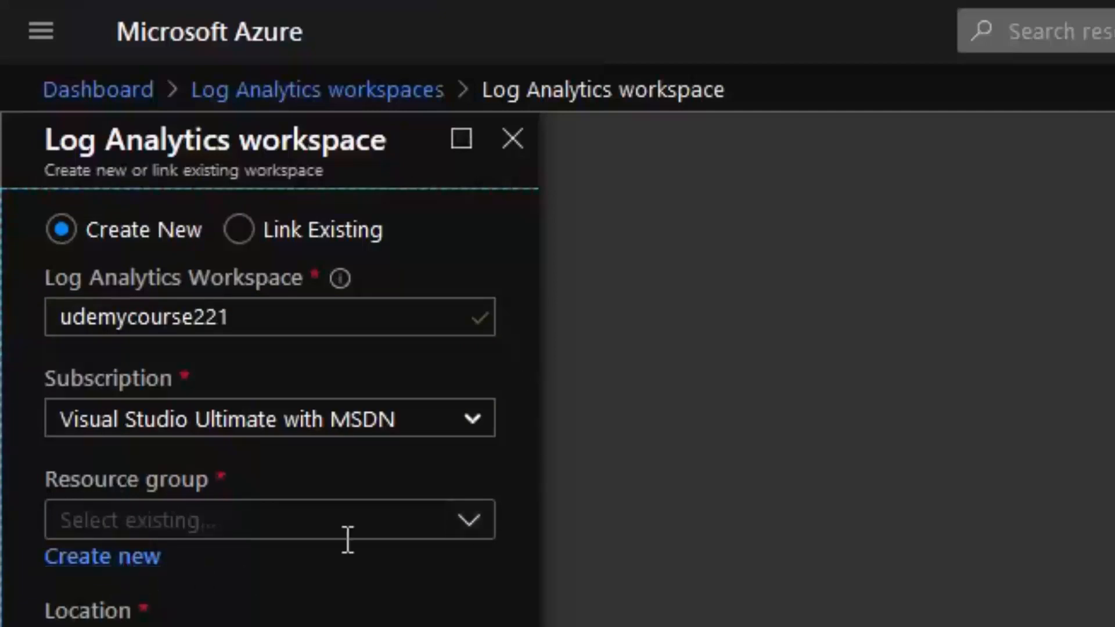
Create a new resource group named udemy for the workspace
left_click(468, 522)
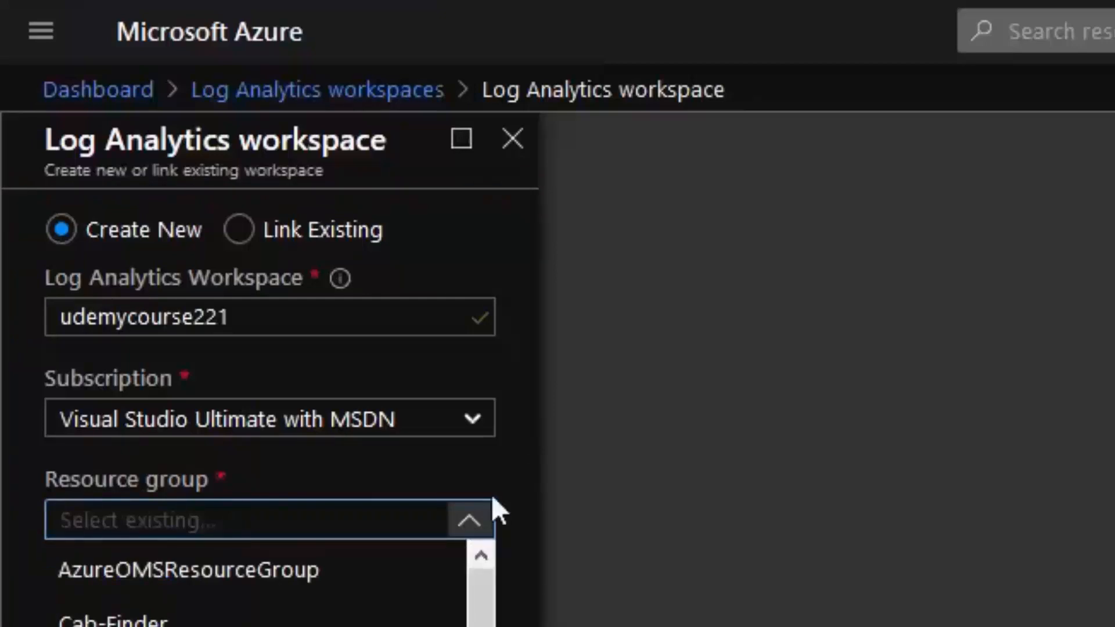
left_click(496, 473)
left_click(111, 565)
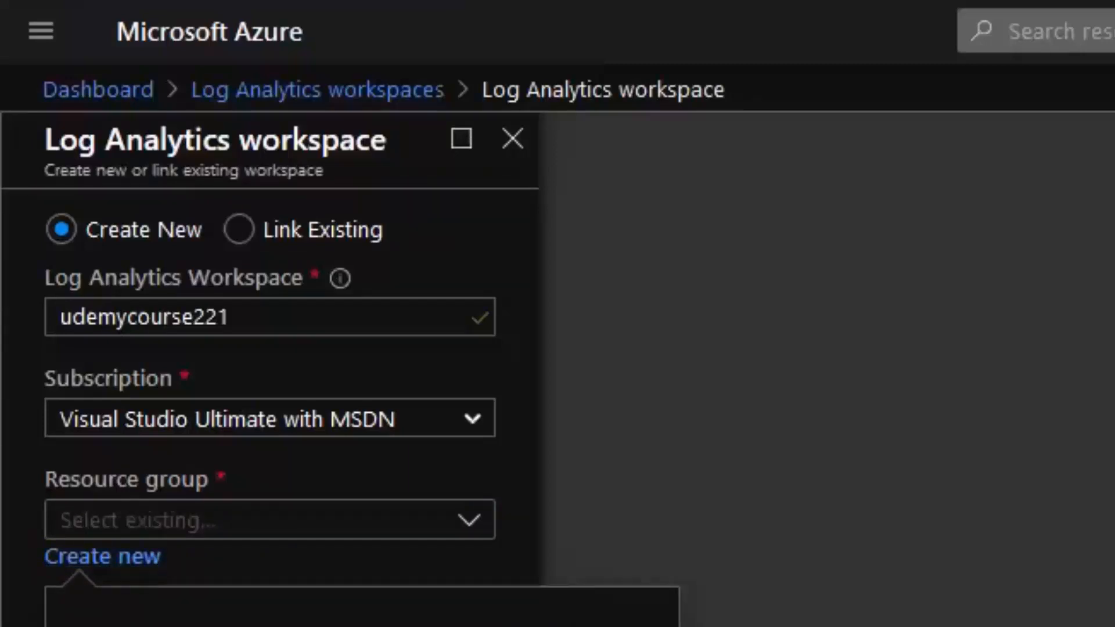
key("Return")
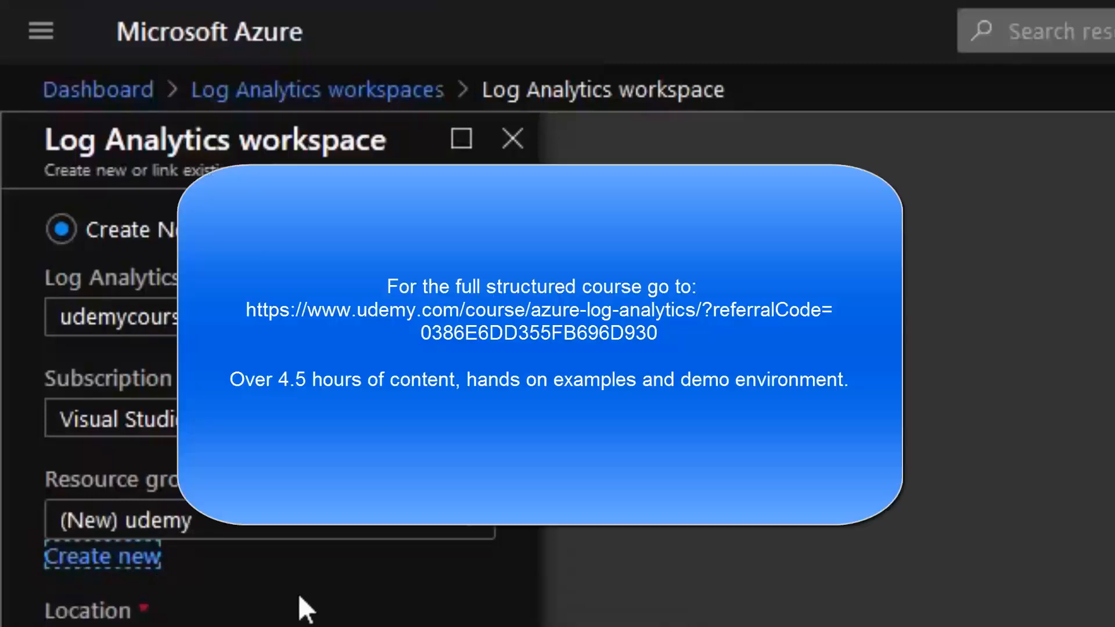
left_click(299, 595)
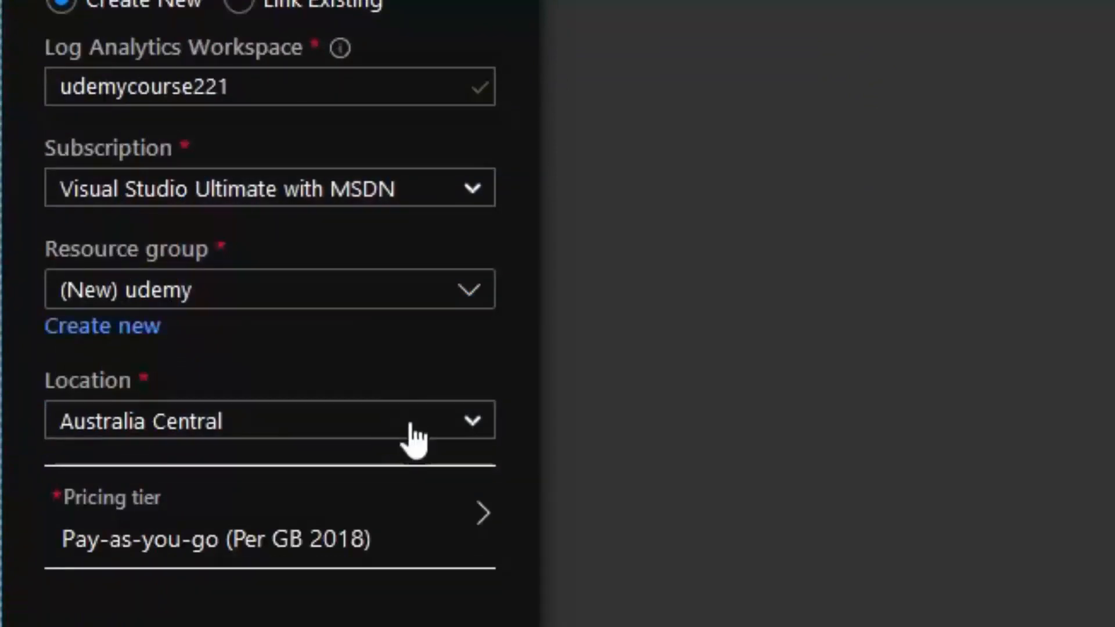
Review the available regions and set the workspace's location to East US
left_click(429, 428)
scroll(435, 511, "down", 3)
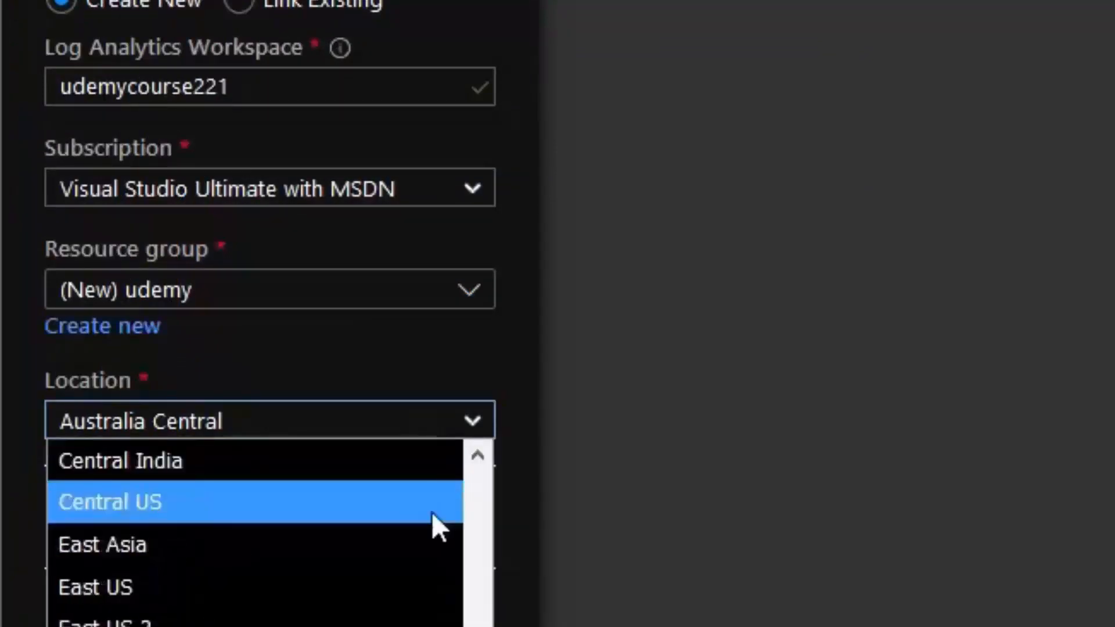
scroll(438, 549, "up", 3)
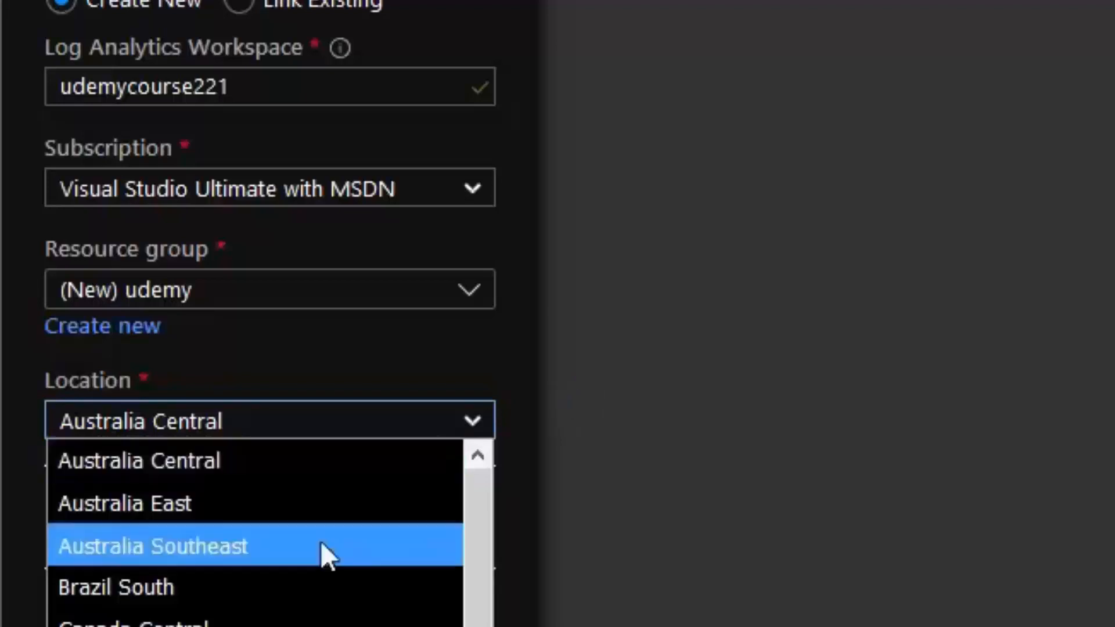
scroll(256, 532, "down", 2)
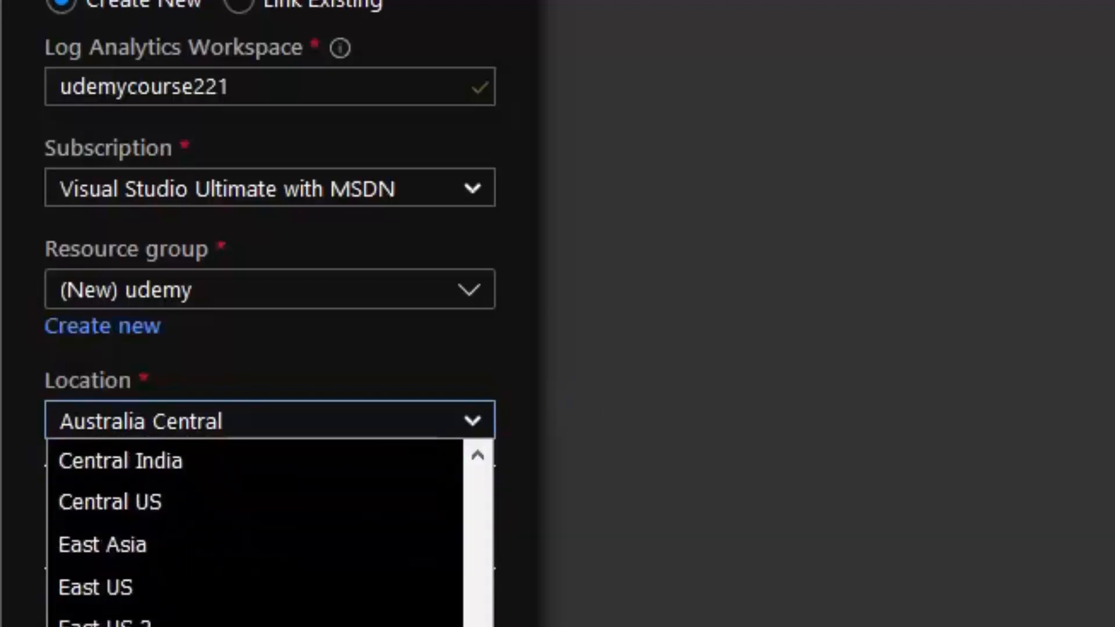
scroll(256, 532, "up", 2)
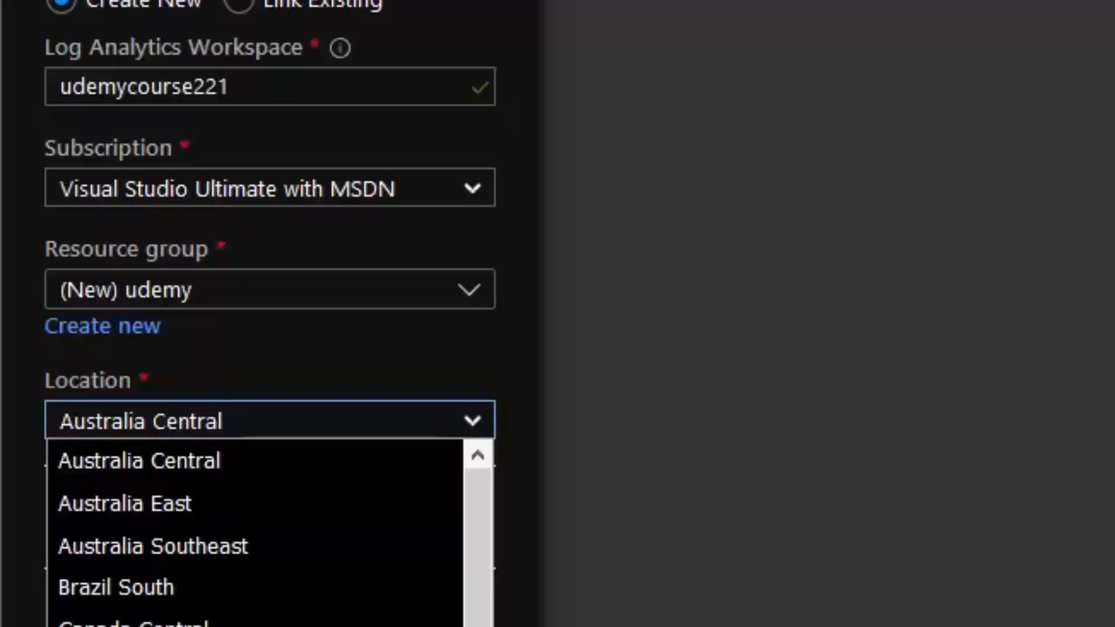
mouse_move(481, 477)
left_mouse_down()
mouse_move(482, 524)
mouse_move(476, 465)
left_mouse_up()
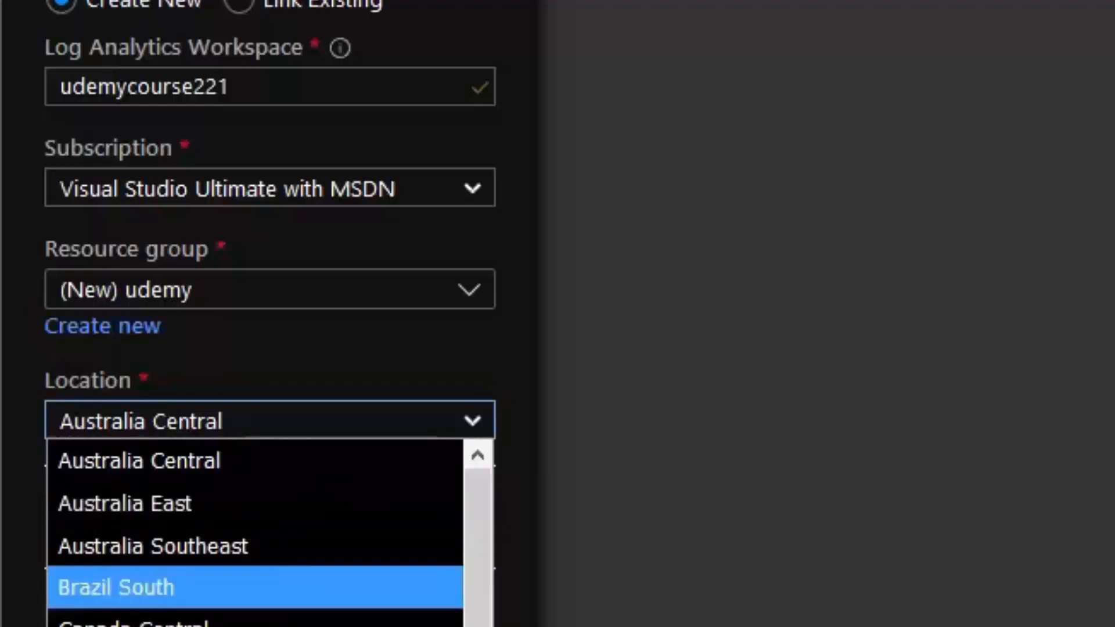
left_click(174, 625)
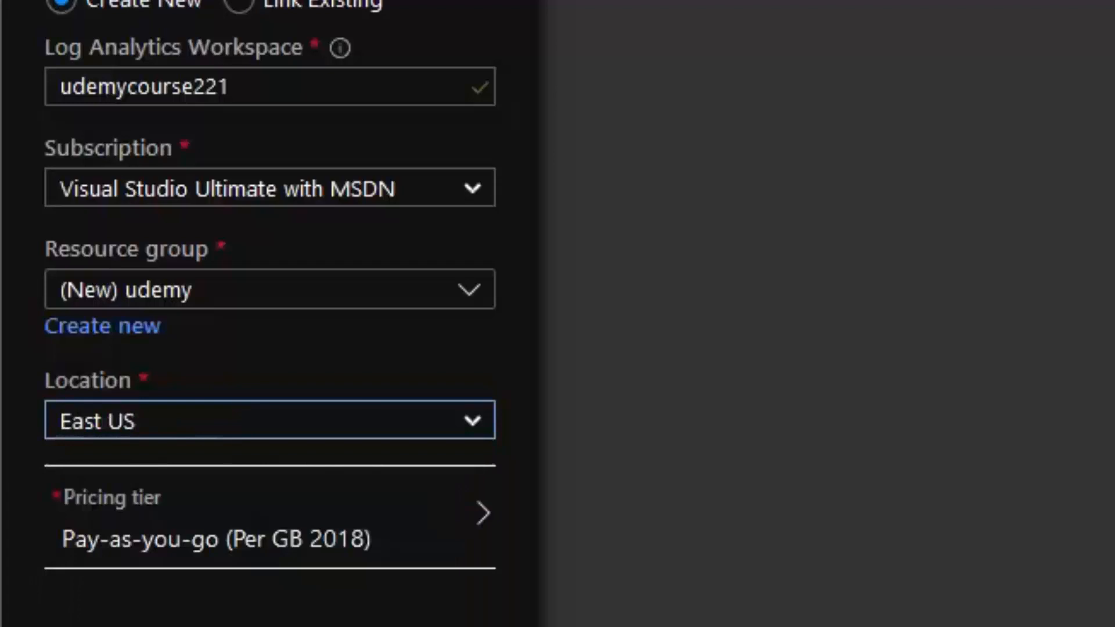
Choose the Pay-as-you-go (Per GB 2018) pricing tier and submit the workspace for deployment
left_click(388, 521)
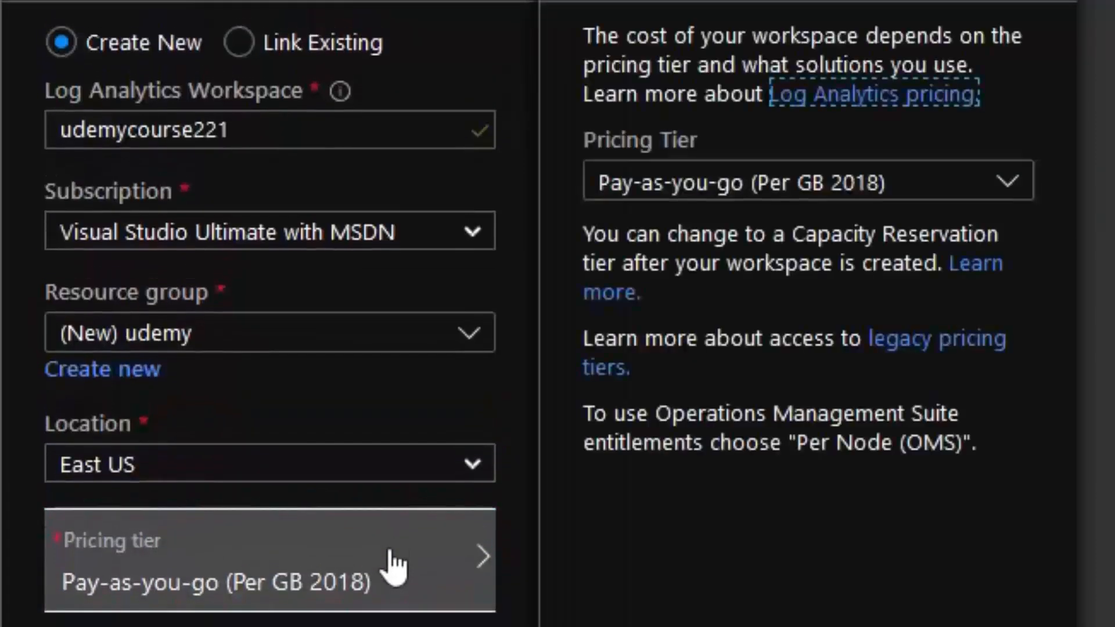
left_click(979, 201)
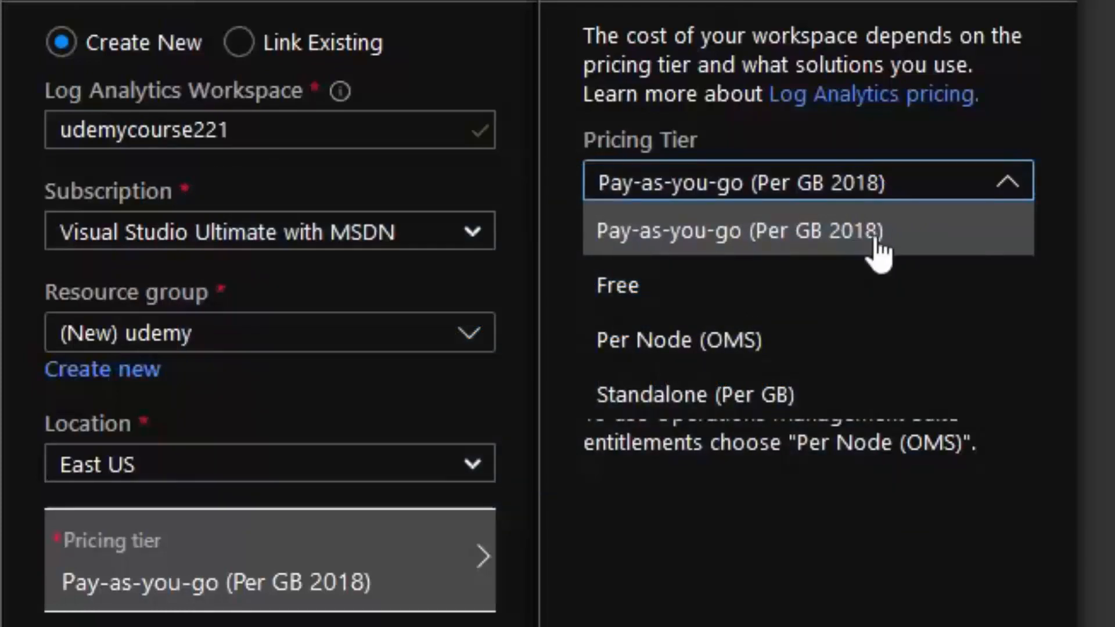
left_click(820, 239)
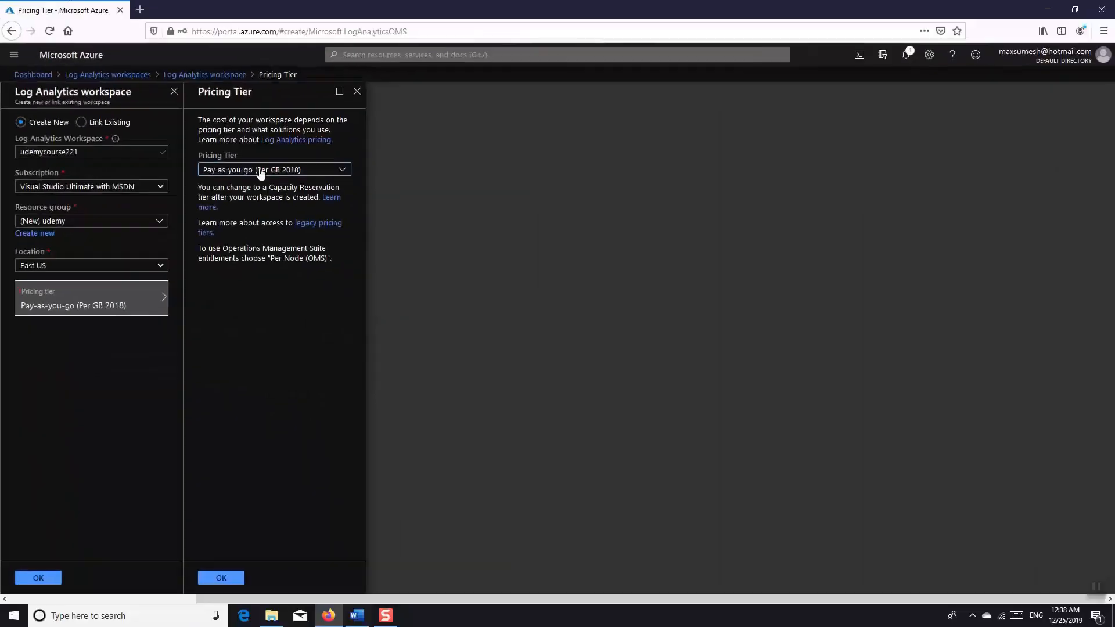
left_click(220, 578)
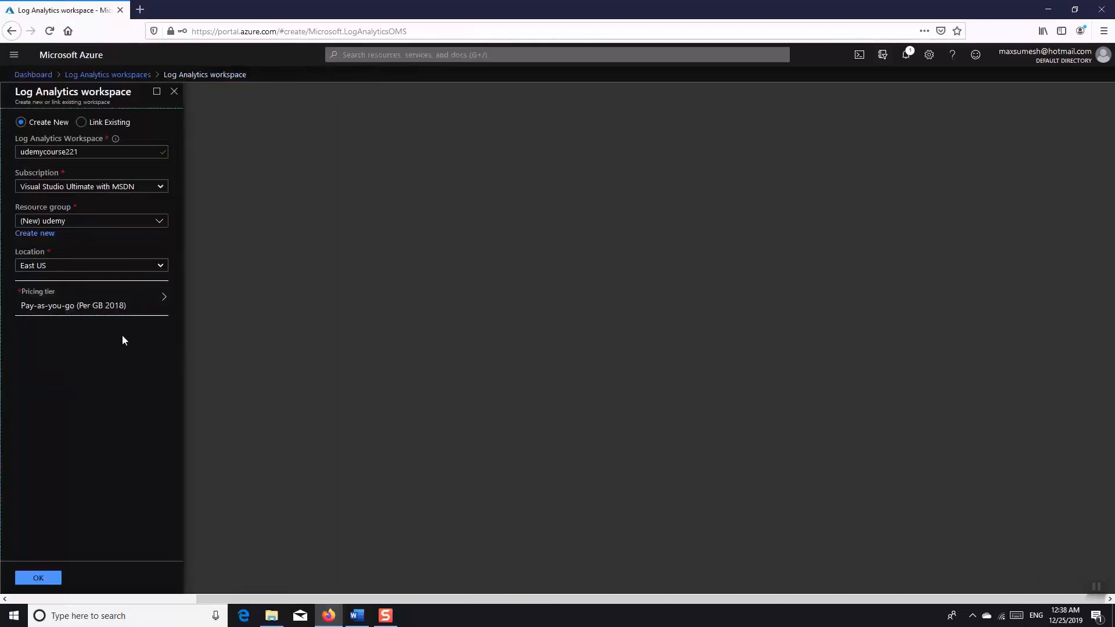
left_click(38, 579)
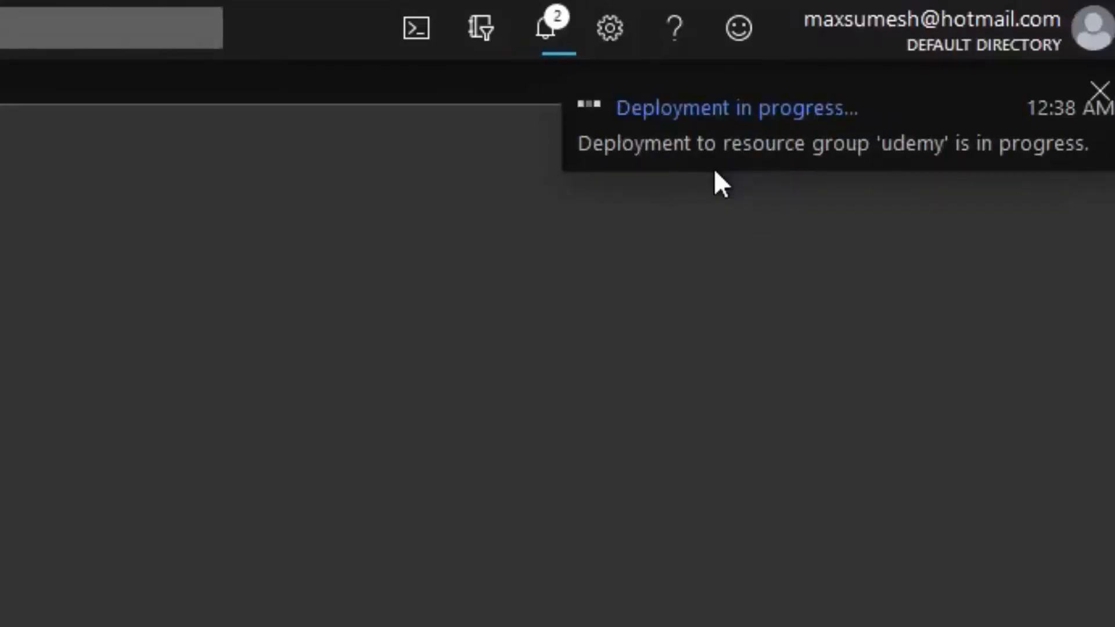
Check the deployment notification, refresh the workspaces list and inspect the udemycourse221 entry's resource group and location
left_click(715, 169)
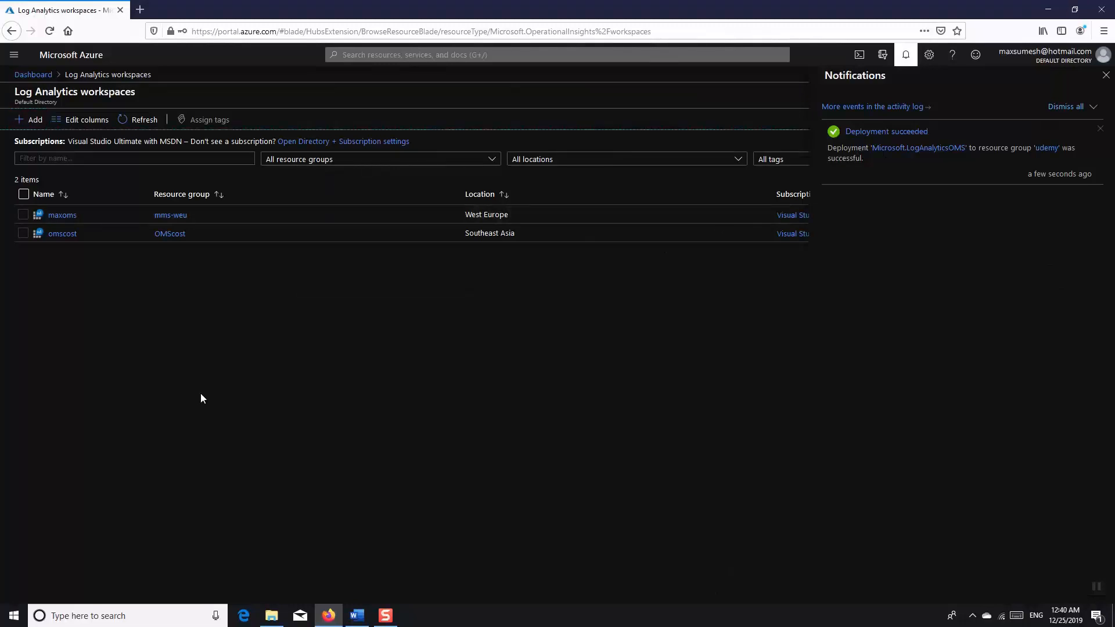
left_click(1106, 75)
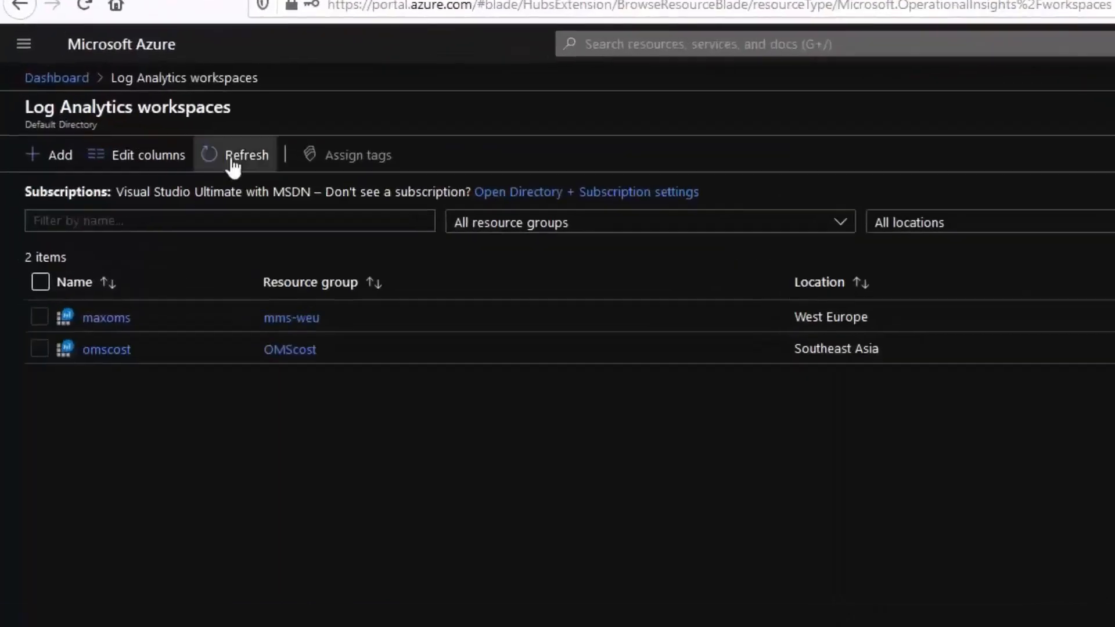
left_click(235, 157)
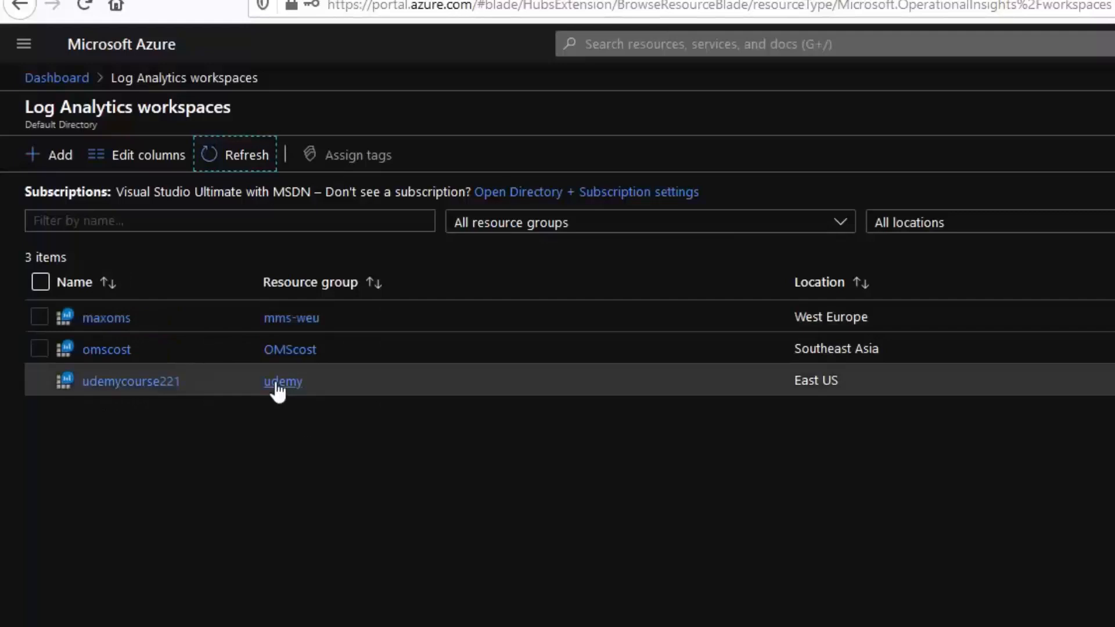
double_click(809, 384)
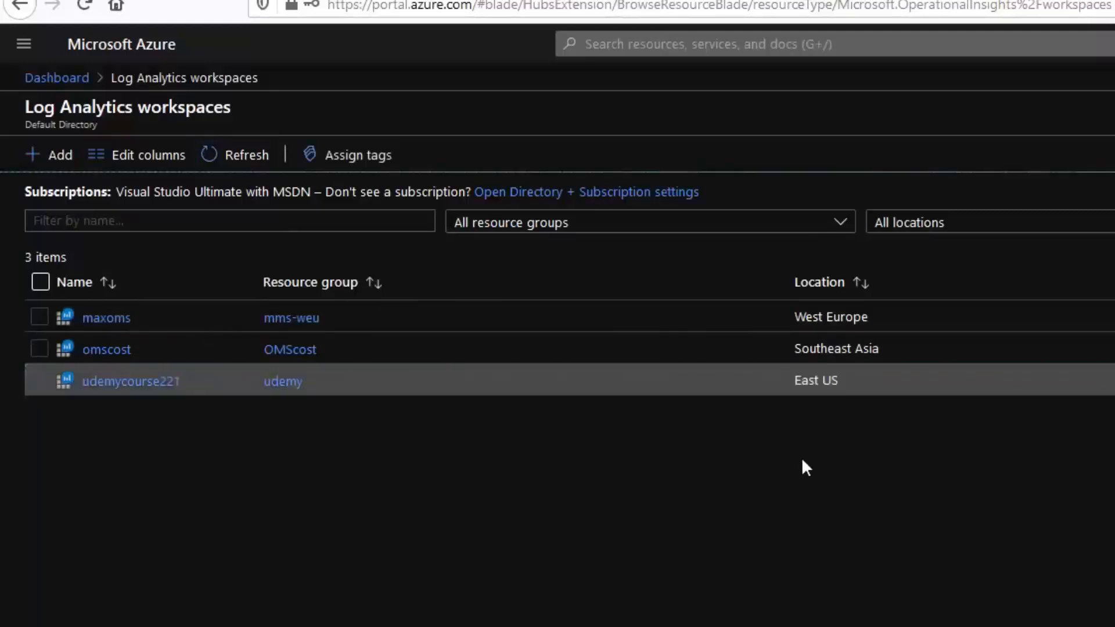